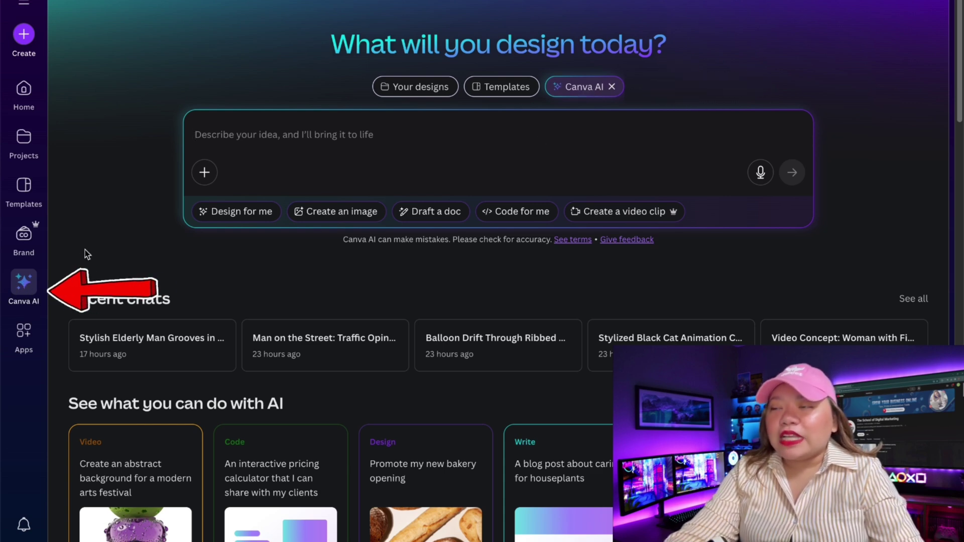
# - Switch Canva AI to Create a video clip and paste the yeti ice-fishing selfie prompt
pyautogui.click(632, 213)
pyautogui.write("Create a video featuring a yeti with white fur holding up a fish. He is in an icy landscape. Selfie camera angle. Shot from an extended arm. He says, Welcome back to Yeti Adventures, today we're learning how to go ice fishing., in a 16:9 aspect ratio, with a duration of 8 seconds, with a wide shot framing")
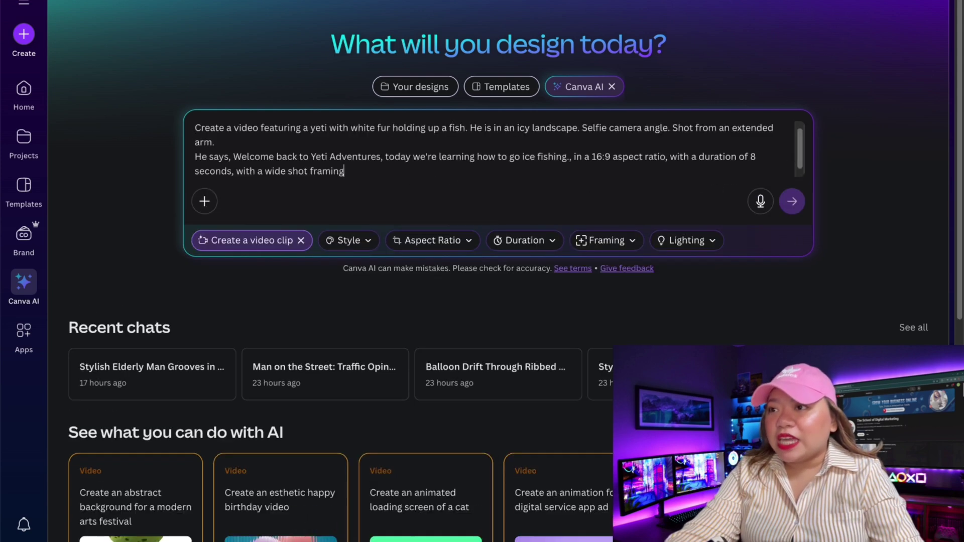
pyautogui.press('BackSpace')
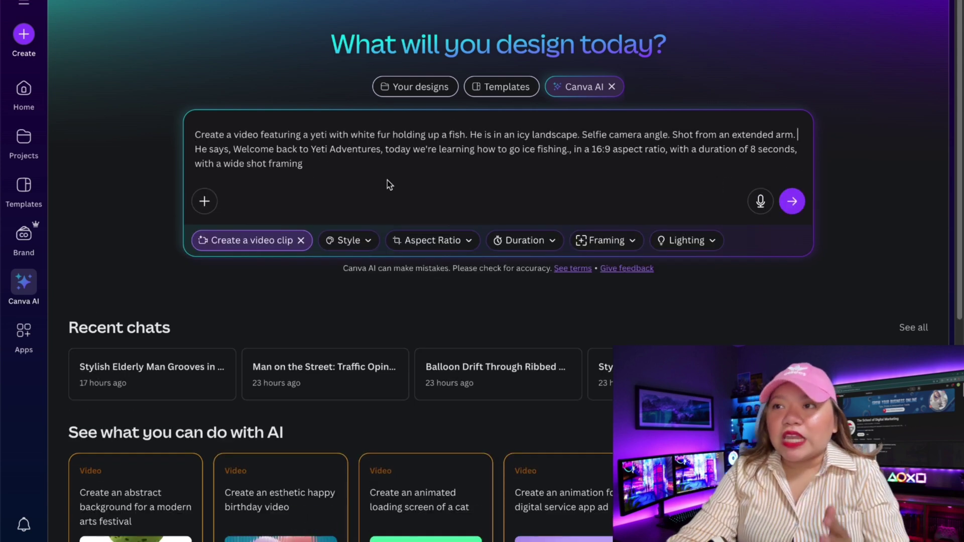
pyautogui.click(371, 241)
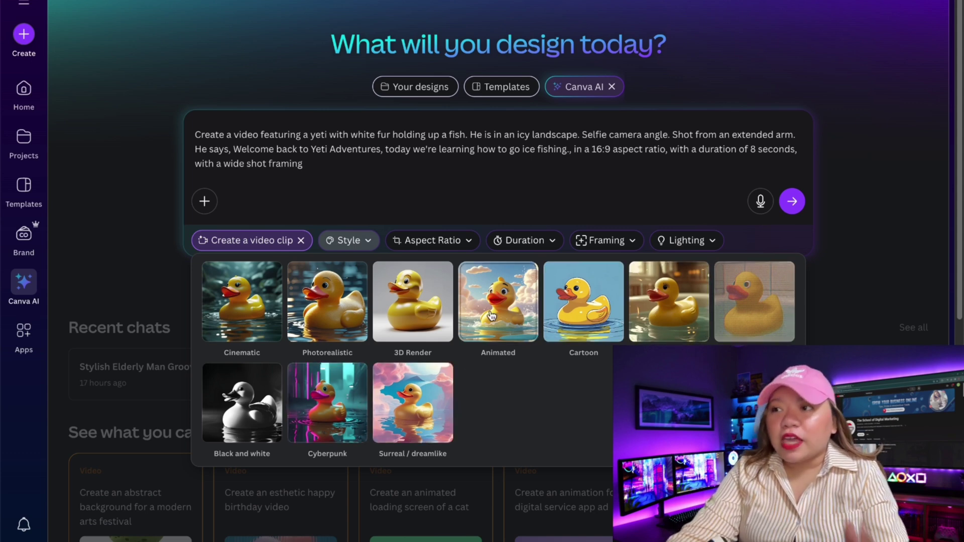
# - Choose Photorealistic style, 16:9 ratio, 8-second duration, Wide shot framing and Soft lighting
pyautogui.click(327, 301)
pyautogui.click(470, 242)
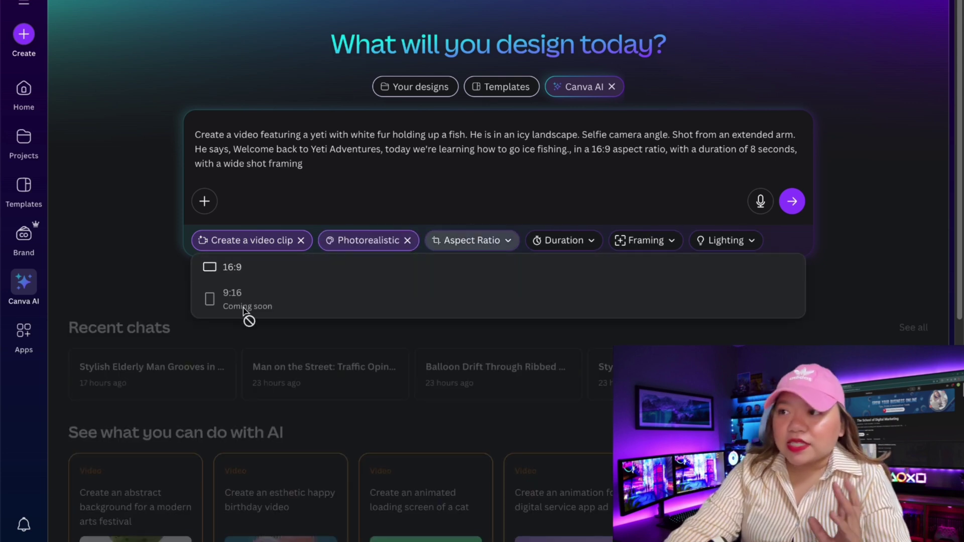
pyautogui.click(233, 267)
pyautogui.click(531, 251)
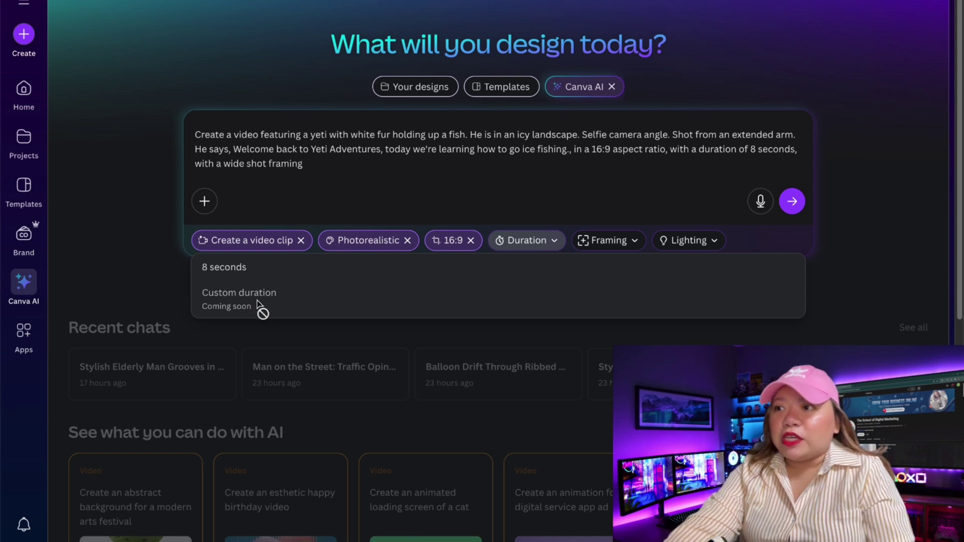
pyautogui.click(241, 267)
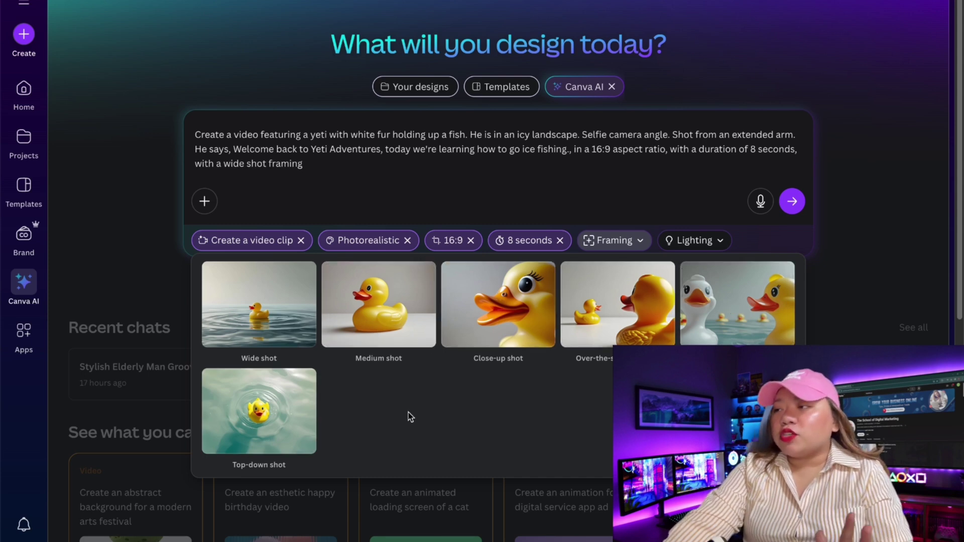
pyautogui.click(709, 241)
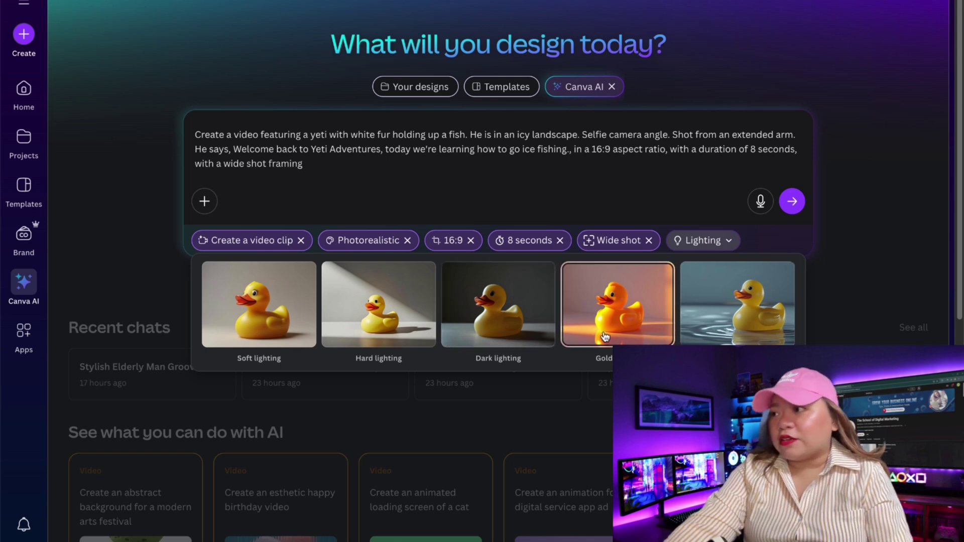
pyautogui.click(259, 304)
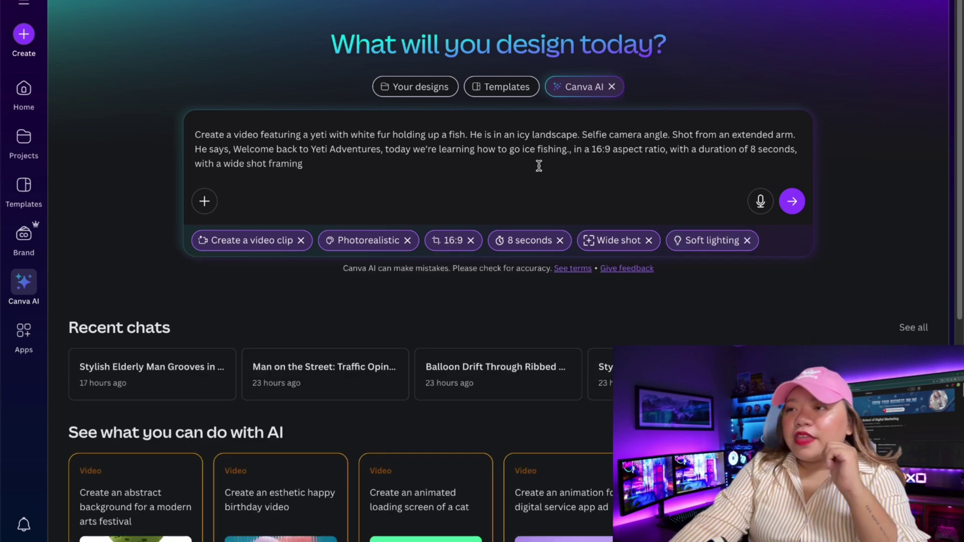
# - Generate the yeti video, preview and play it, then move it into Canva Editor
pyautogui.click(792, 201)
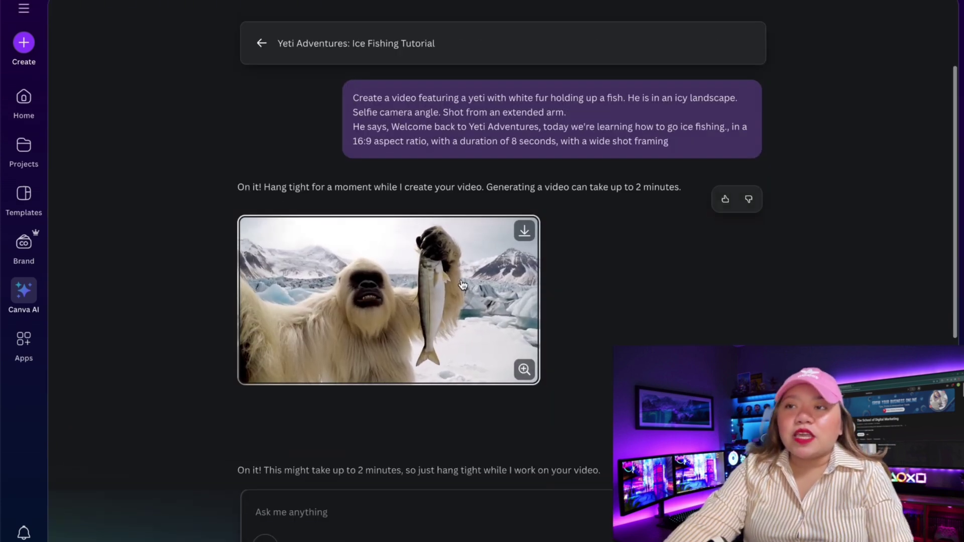
pyautogui.click(329, 223)
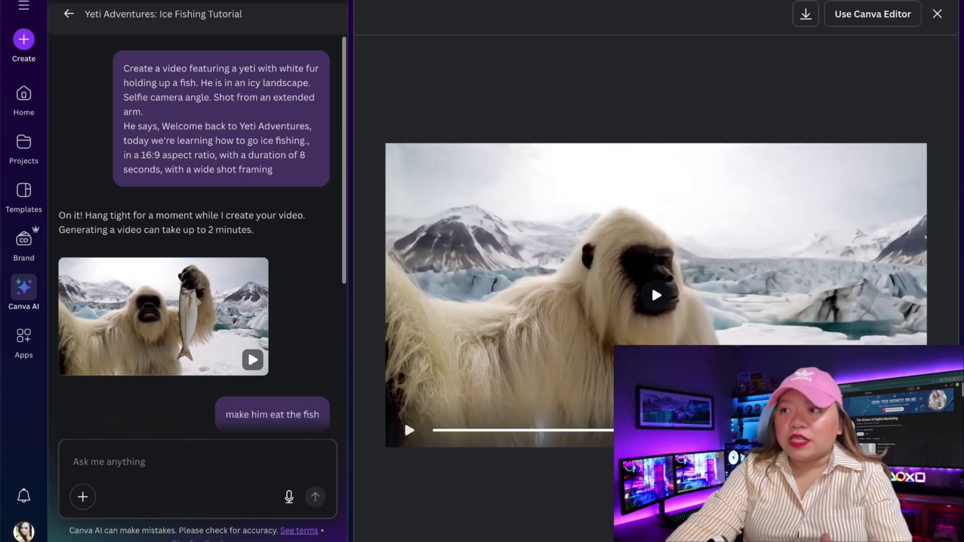
pyautogui.click(656, 295)
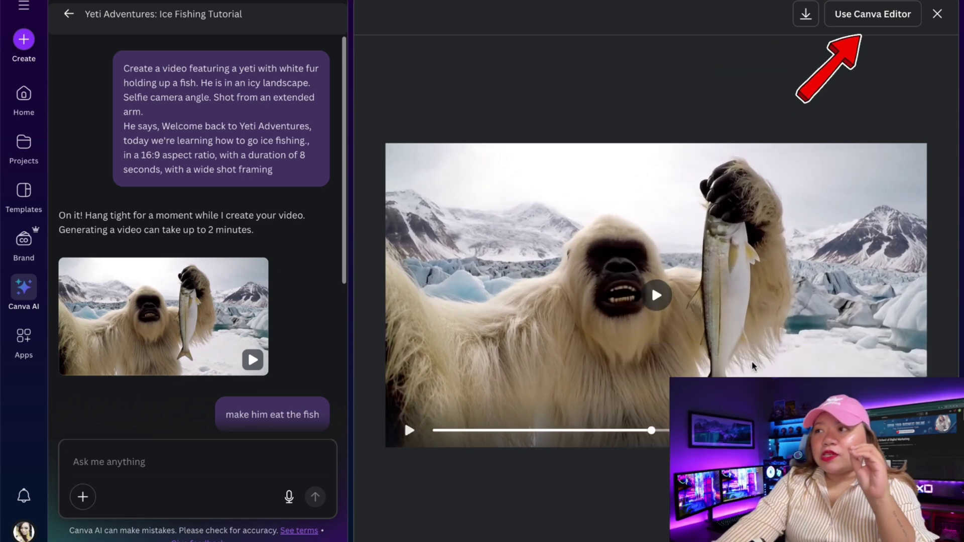
pyautogui.click(869, 25)
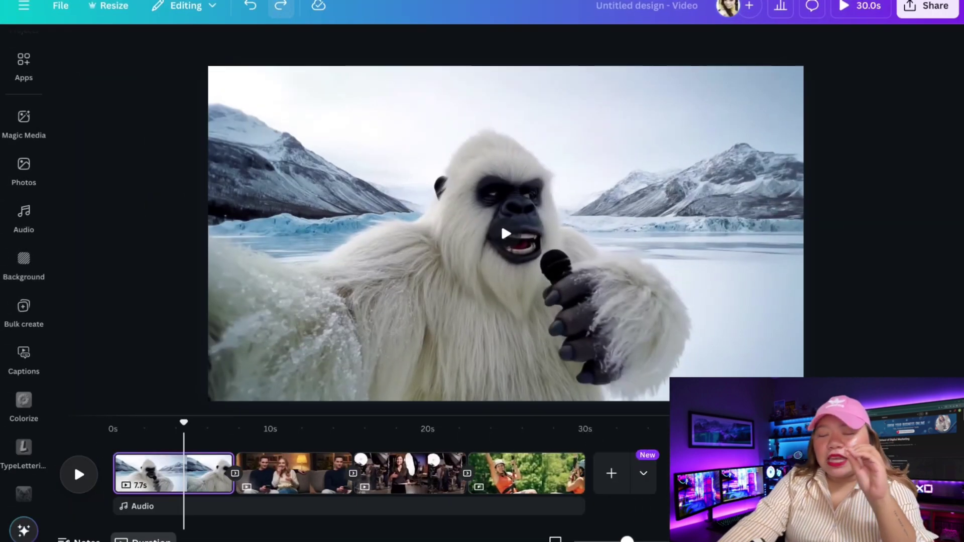
# - Undo two timeline changes, scrub the yeti clip and select the first clip
pyautogui.click(250, 10)
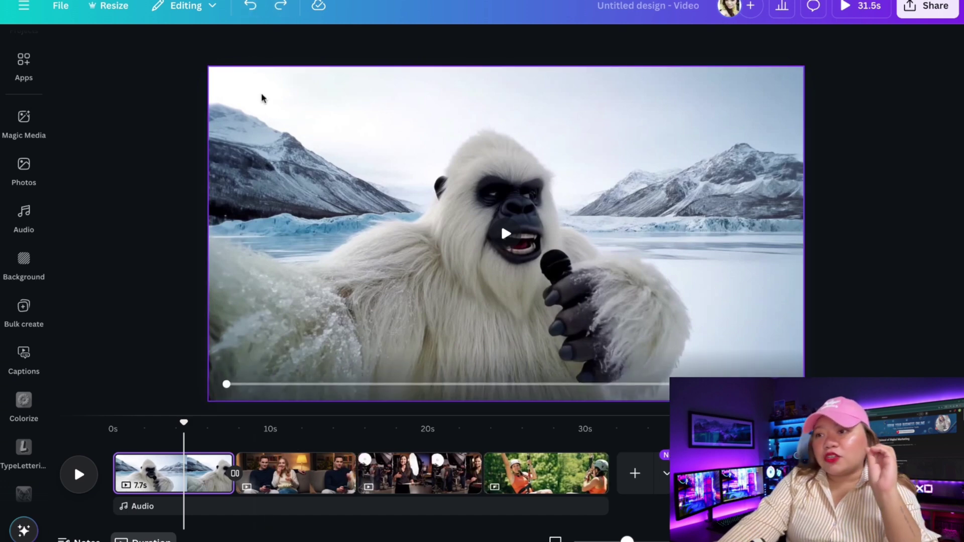
pyautogui.click(251, 6)
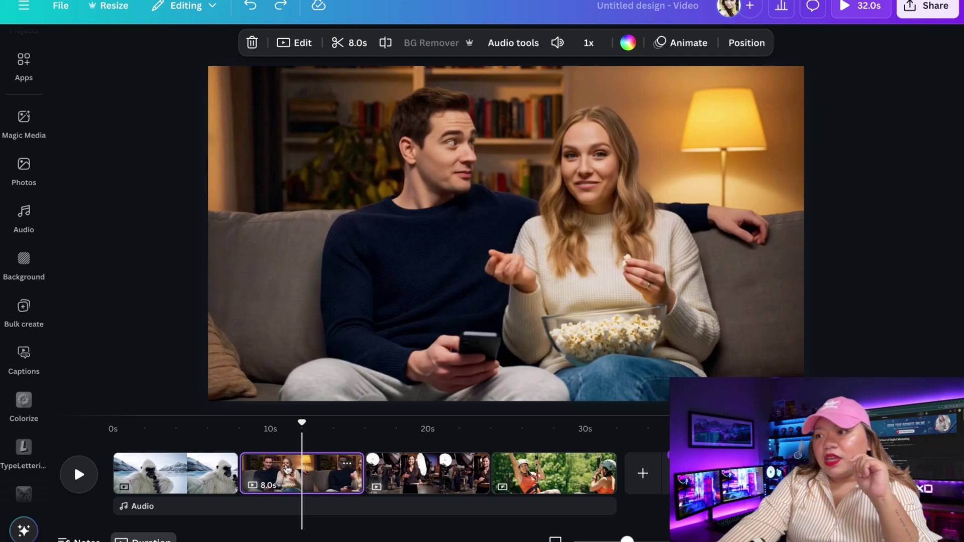
pyautogui.click(229, 444)
pyautogui.click(188, 442)
pyautogui.click(181, 475)
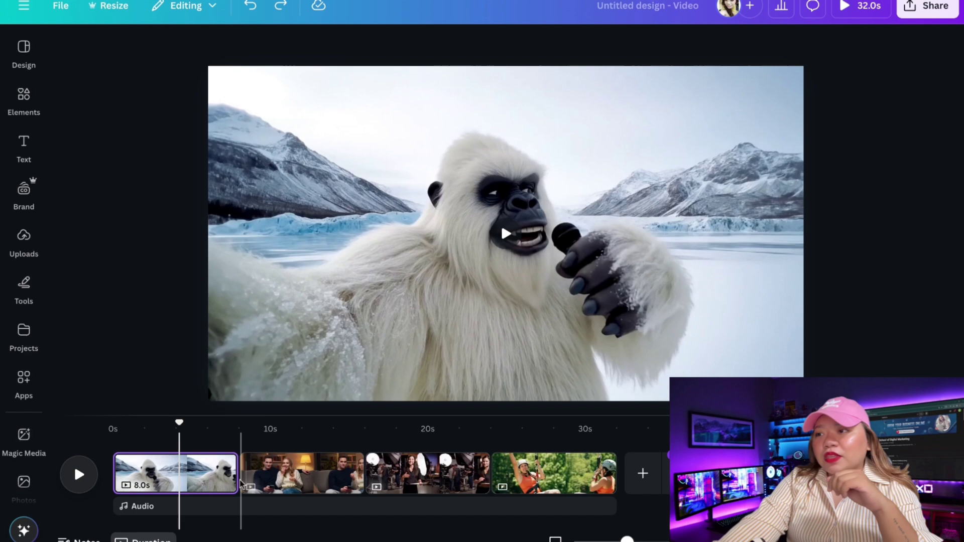
# - Add a Line Wipe transition between the first two clips and check the clip speed
pyautogui.click(238, 486)
pyautogui.click(240, 212)
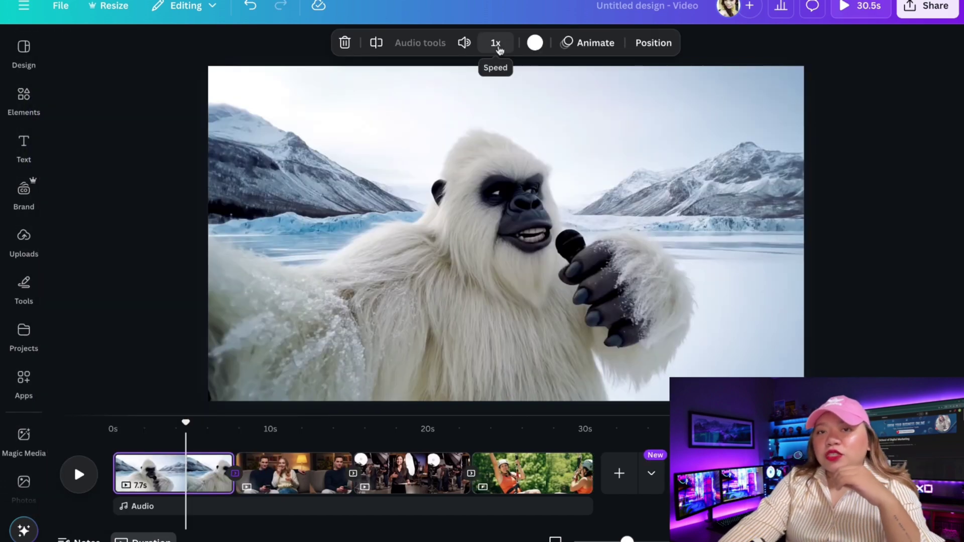
pyautogui.click(498, 47)
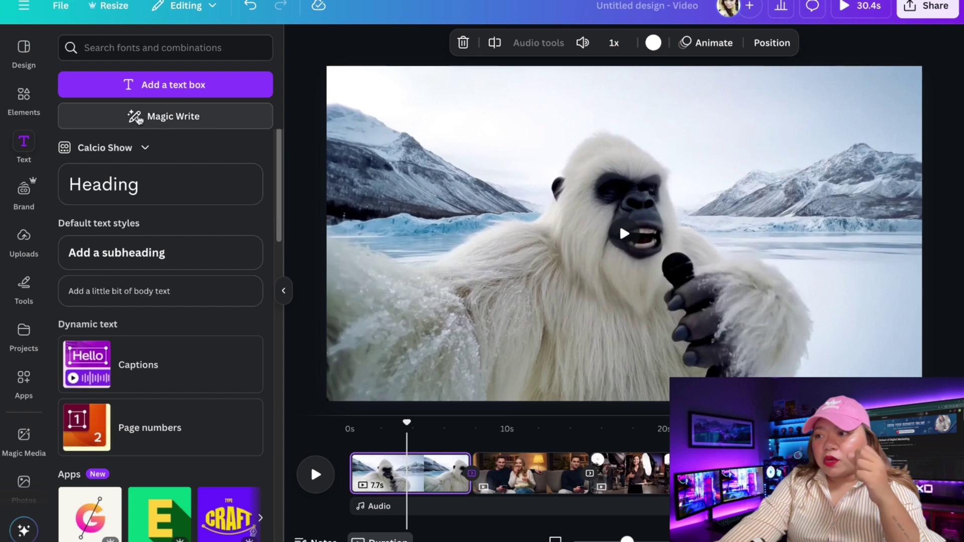
# - Add a yellow 'CANVA VEO 3' title, browse Audio, then open Captions from the Text panel
pyautogui.click(186, 86)
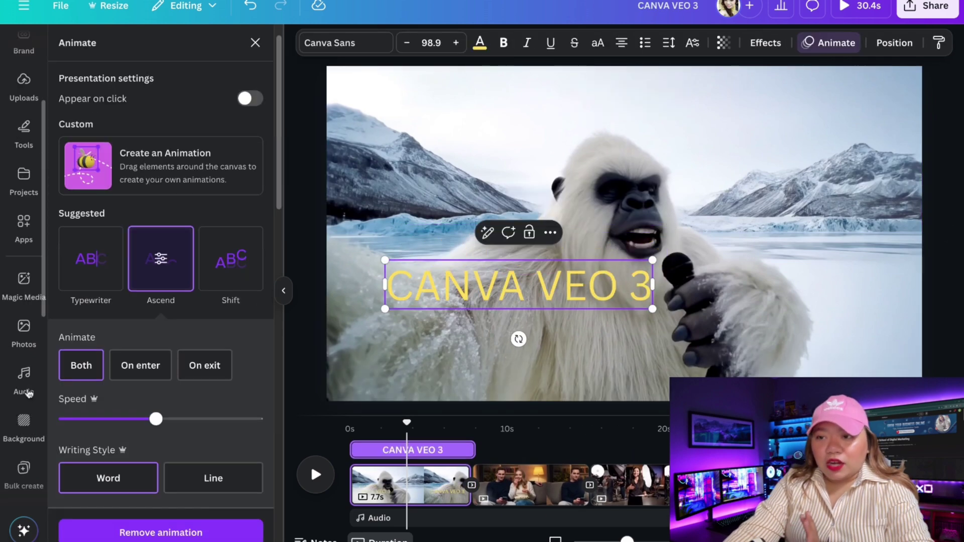
pyautogui.click(24, 382)
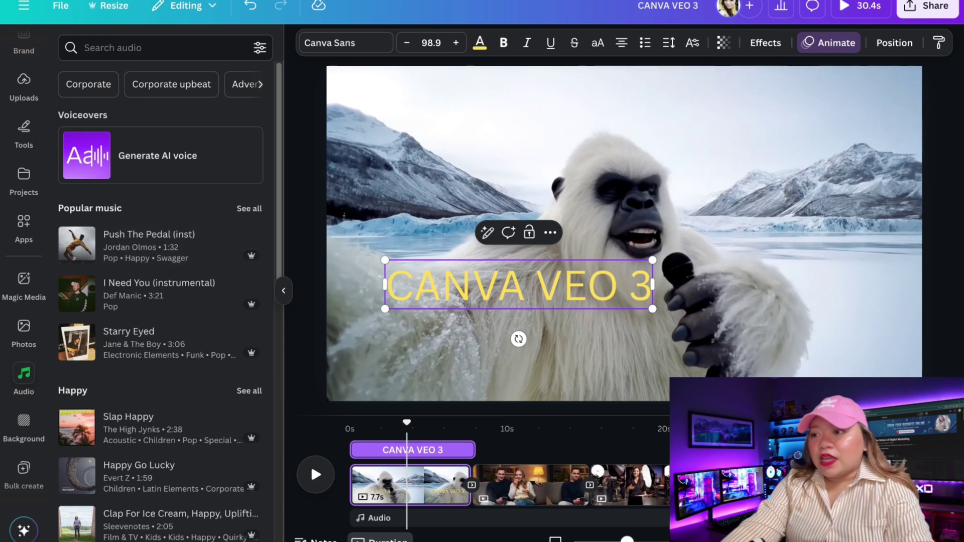
pyautogui.scroll(3, 30, 211)
pyautogui.click(23, 150)
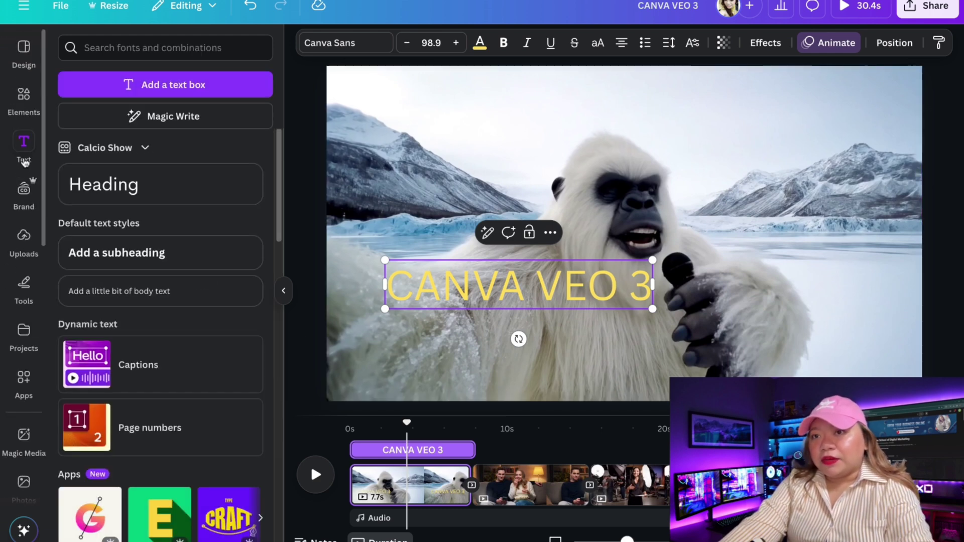
pyautogui.scroll(-3, 215, 266)
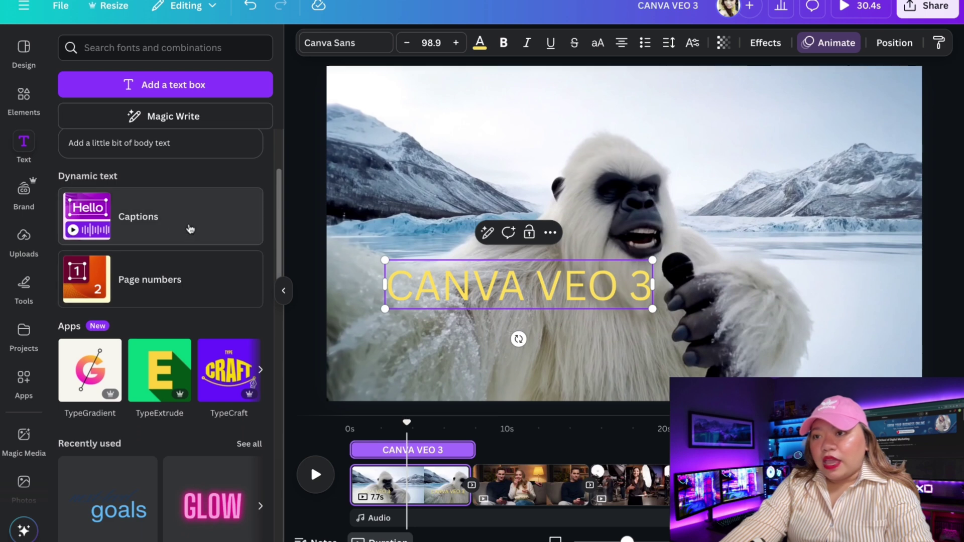
pyautogui.click(158, 237)
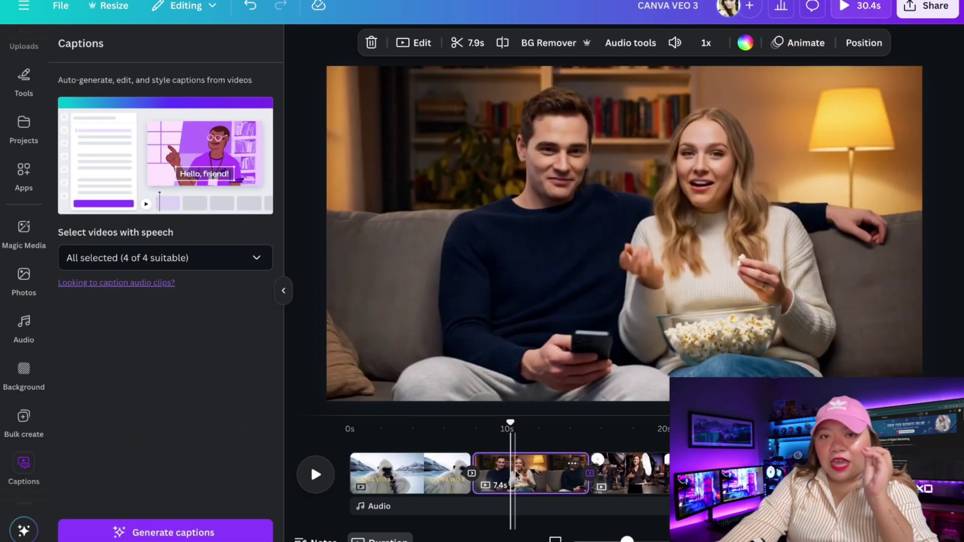
# - Limit 'Select videos with speech' to one video and generate captions
pyautogui.click(255, 258)
pyautogui.click(243, 293)
pyautogui.click(232, 467)
pyautogui.click(195, 533)
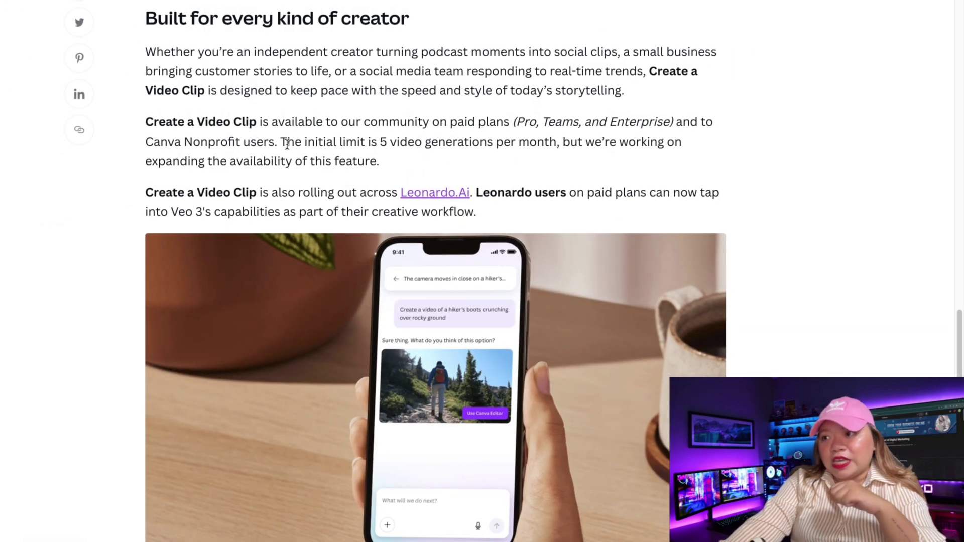
# - Highlight '5 video generations per month' in the Canva announcement article
pyautogui.moveTo(376, 137); pyautogui.dragTo(563, 135)
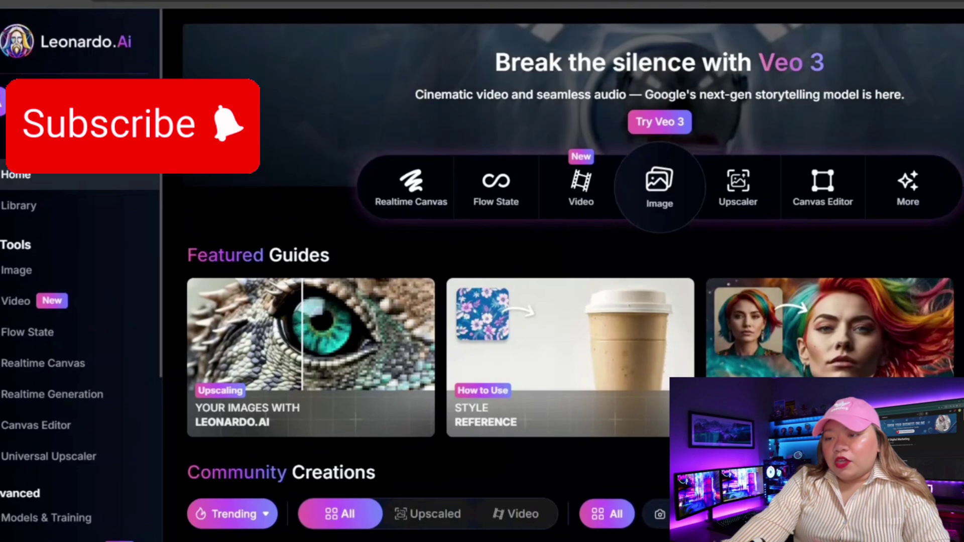
# - Open Leonardo.Ai video creation and compare Veo 3 with Motion 2.0 in the model list
pyautogui.click(582, 201)
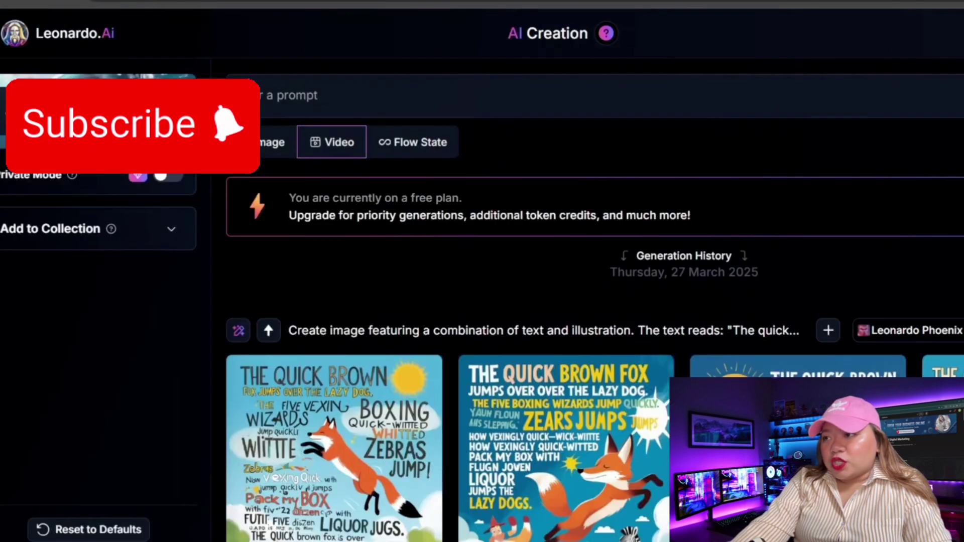
pyautogui.click(168, 119)
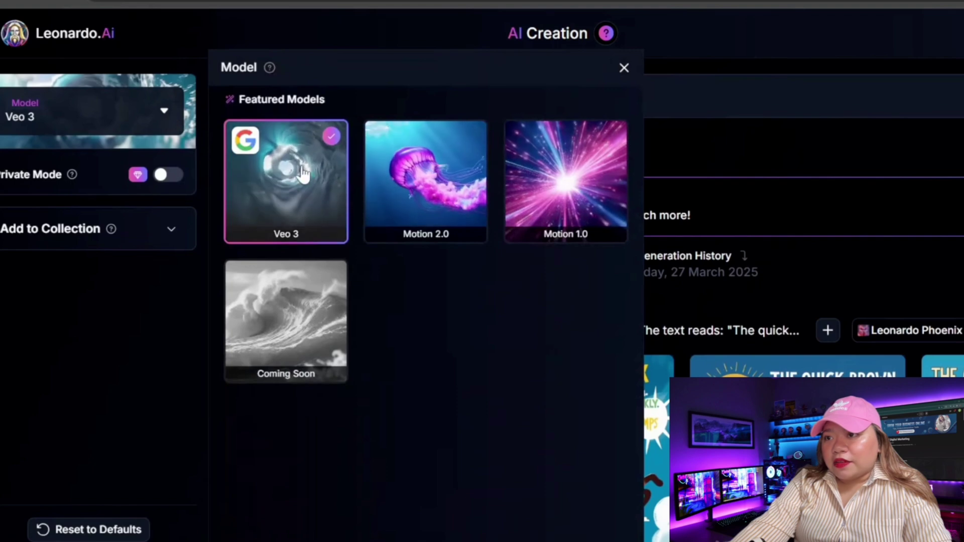
pyautogui.click(624, 69)
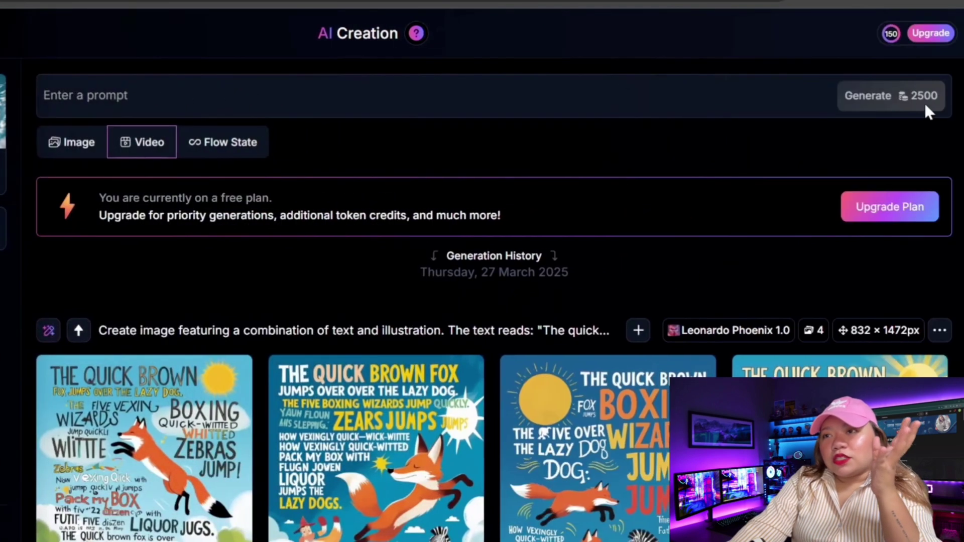
pyautogui.click(2, 113)
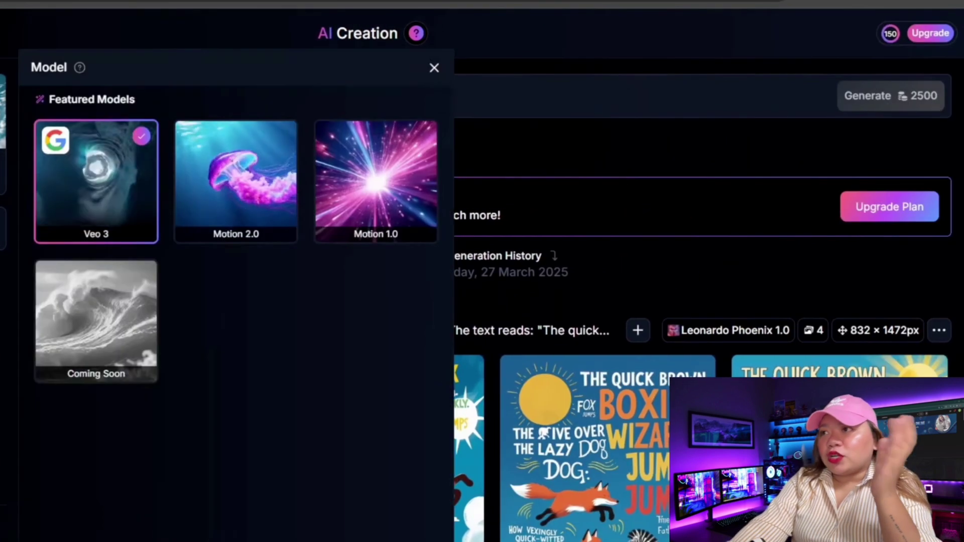
pyautogui.click(253, 177)
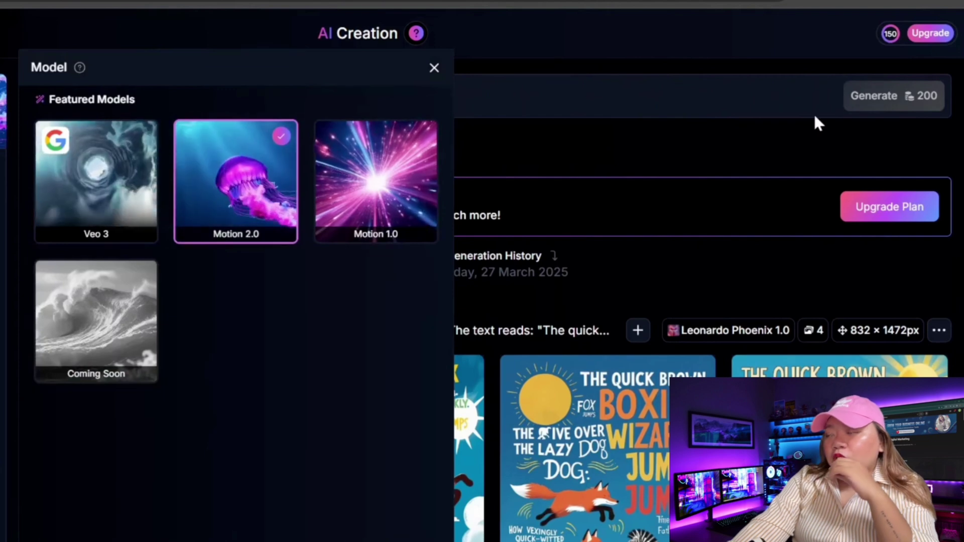
pyautogui.click(96, 176)
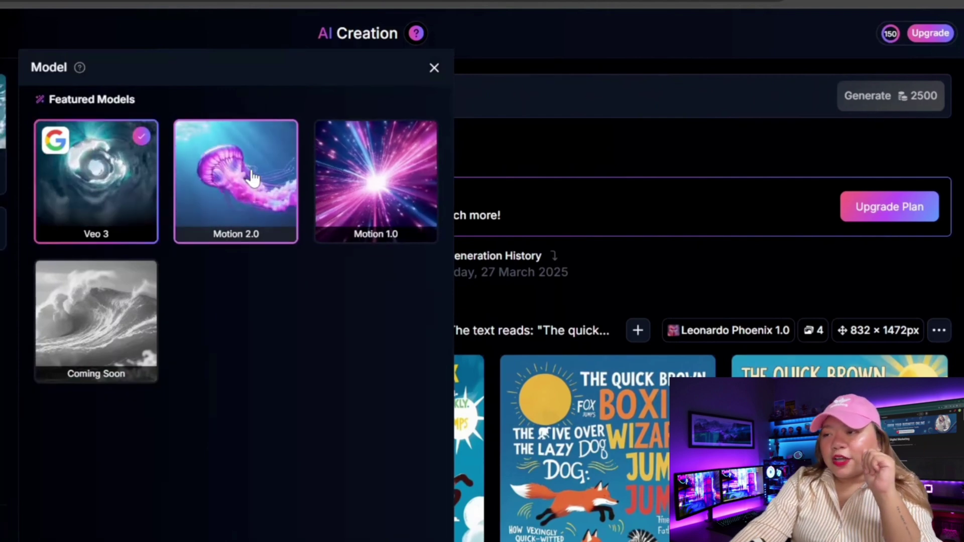
pyautogui.click(236, 176)
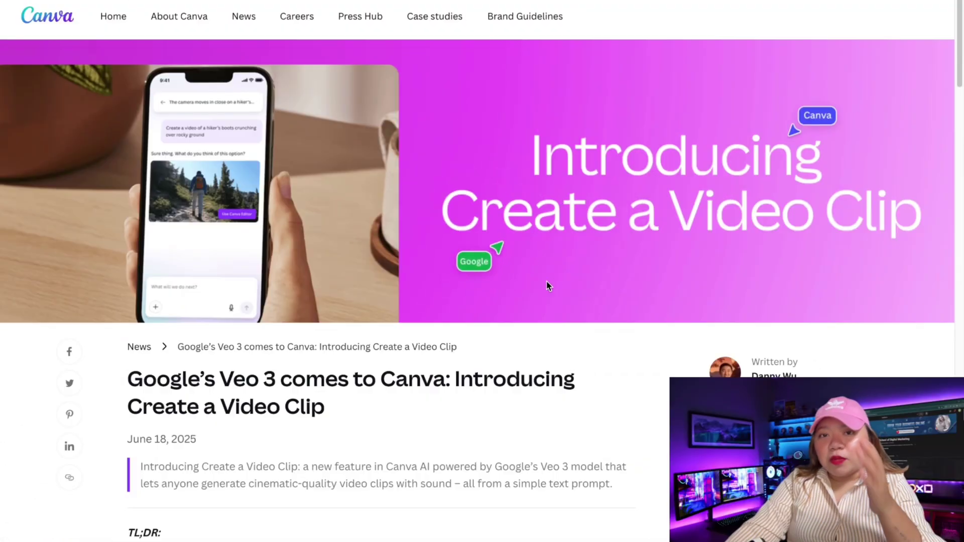
# - Scroll the 'Google's Veo 3 comes to Canva' article to 'Built for every kind of creator'
pyautogui.scroll(-5, 507, 300)
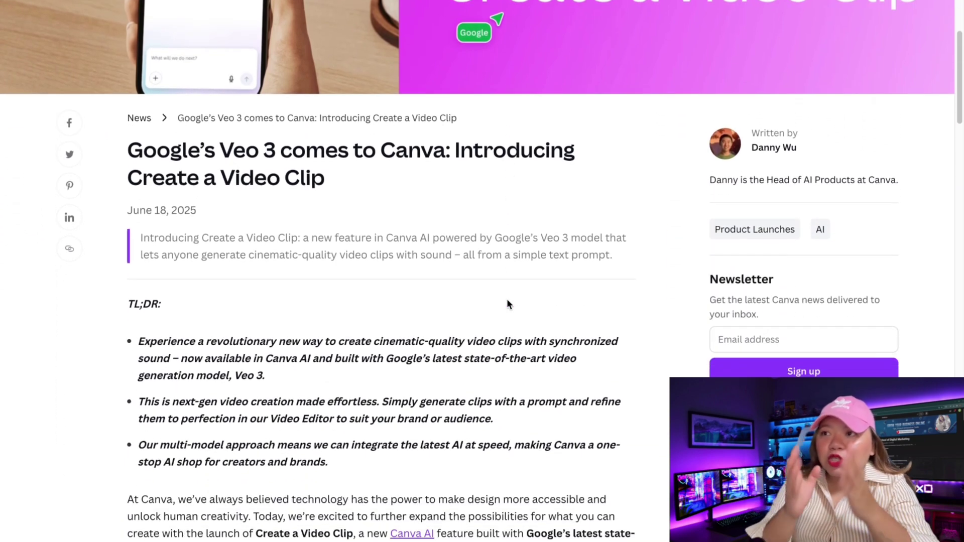
pyautogui.scroll(-1, 507, 300)
pyautogui.scroll(-8, 507, 301)
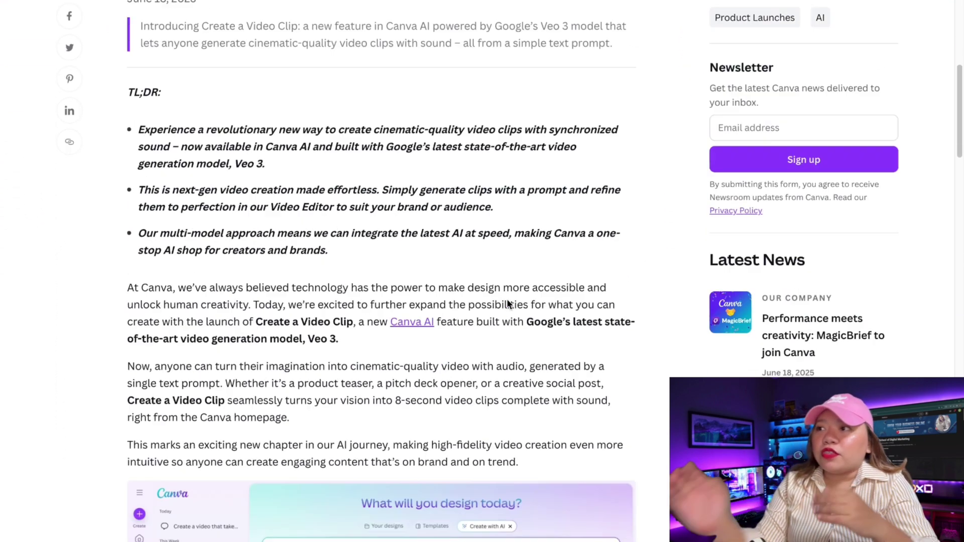
pyautogui.scroll(-3, 507, 301)
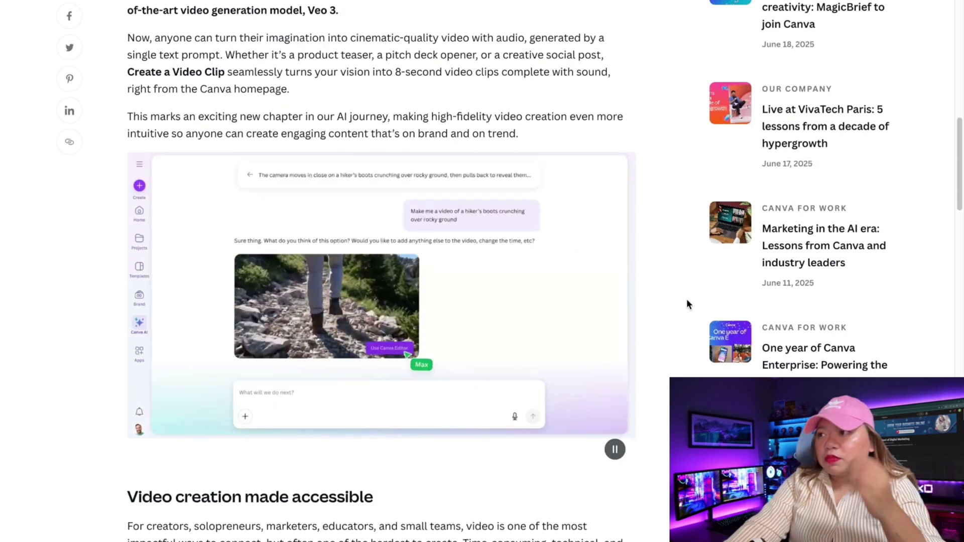
pyautogui.scroll(-10, 426, 308)
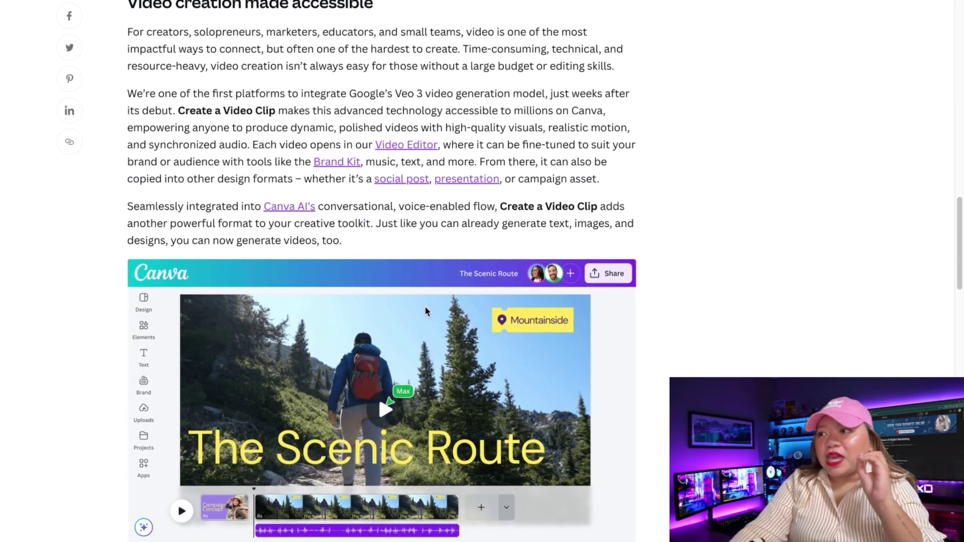
pyautogui.scroll(-5, 425, 308)
pyautogui.scroll(-10, 425, 309)
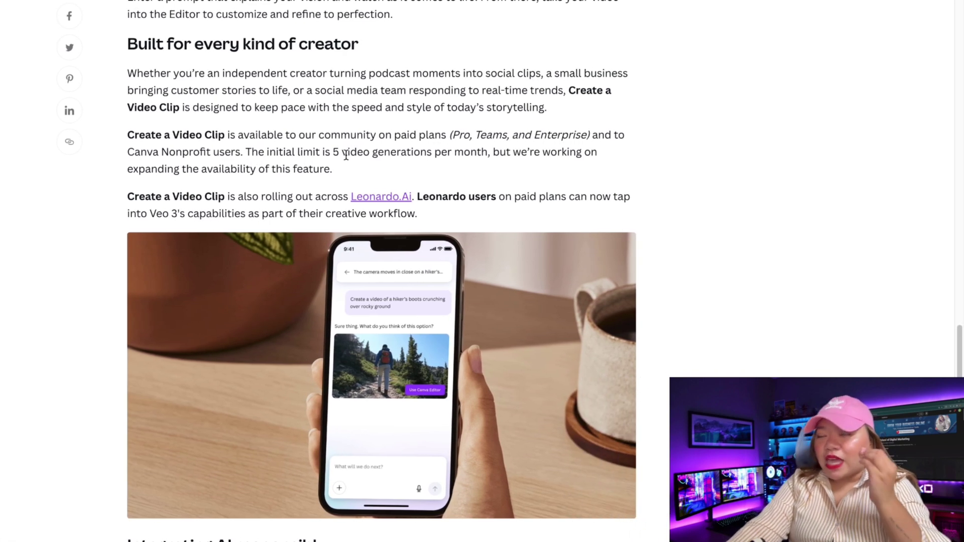
# - Highlight '5 video' in the paid-plans paragraph about monthly video generation limits
pyautogui.keyDown('ctrl'); pyautogui.scroll(3, 351, 149); pyautogui.keyUp('ctrl')
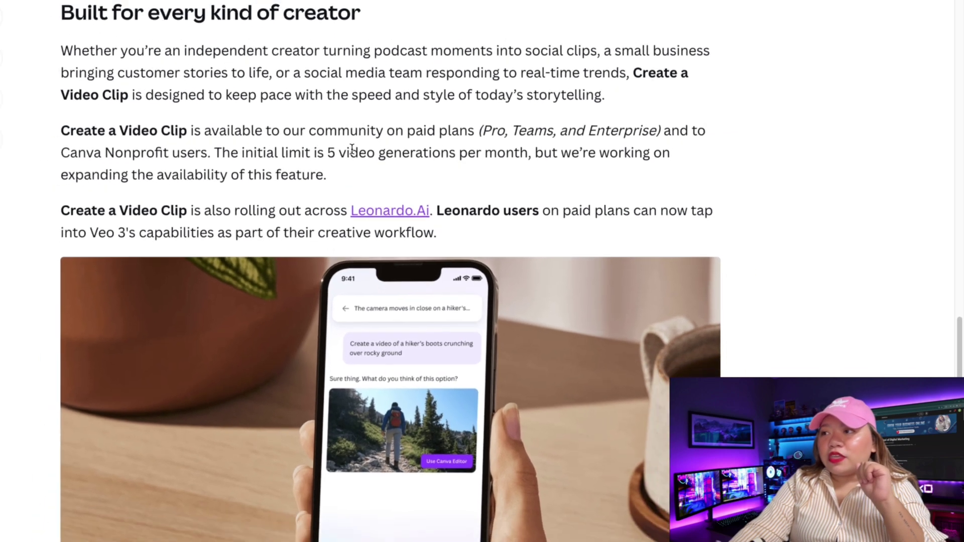
pyautogui.hscroll(-2, 351, 149)
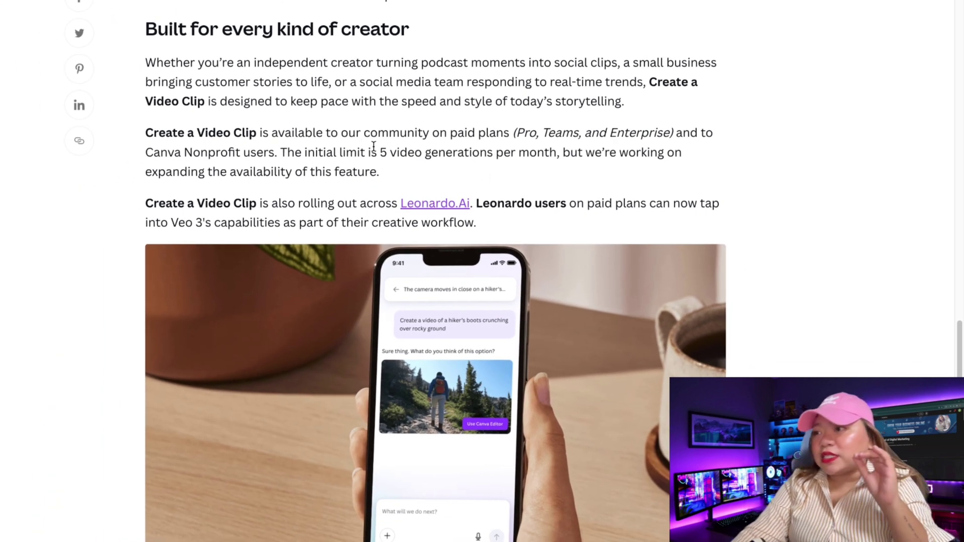
pyautogui.moveTo(378, 152); pyautogui.dragTo(561, 151)
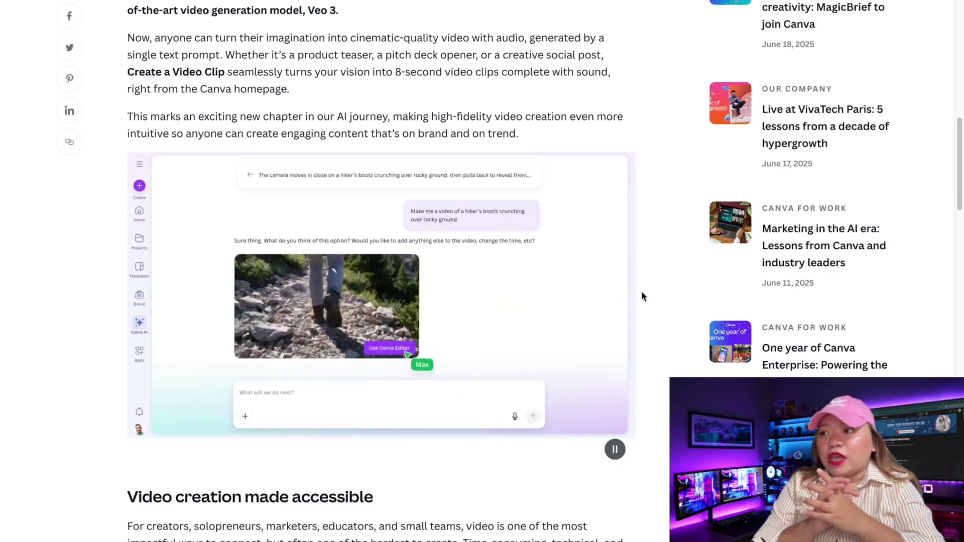
# - Scroll down the Canva Veo 3 article to its availability section
pyautogui.scroll(-10, 425, 311)
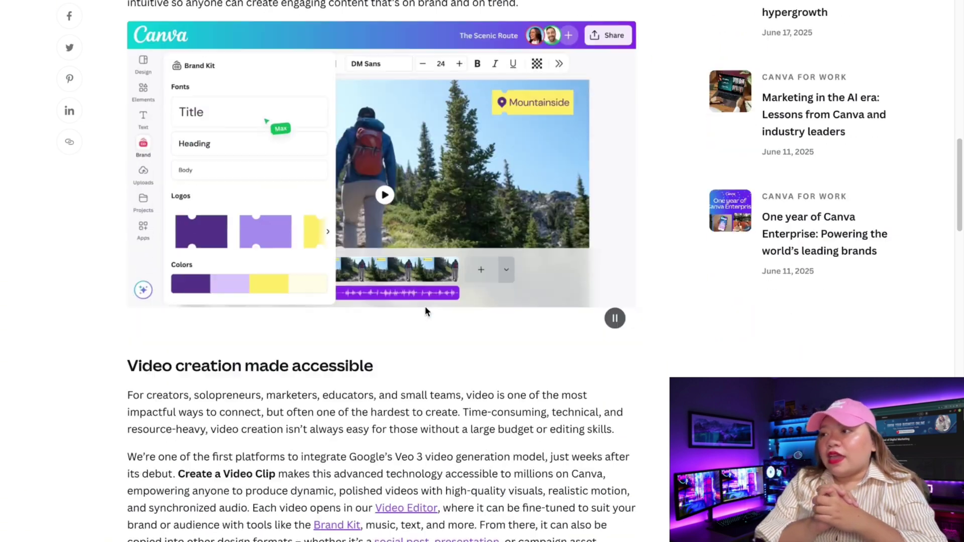
pyautogui.scroll(-5, 425, 310)
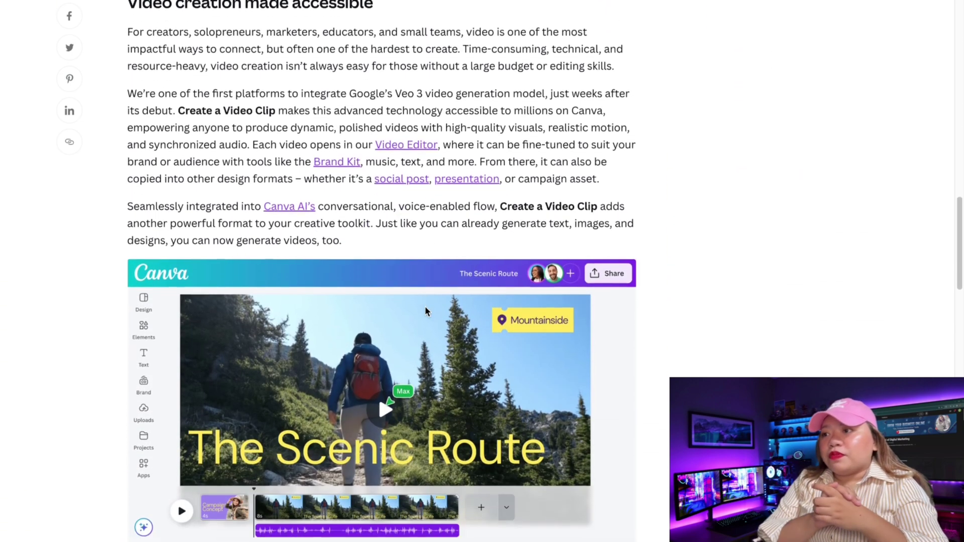
pyautogui.scroll(-10, 424, 312)
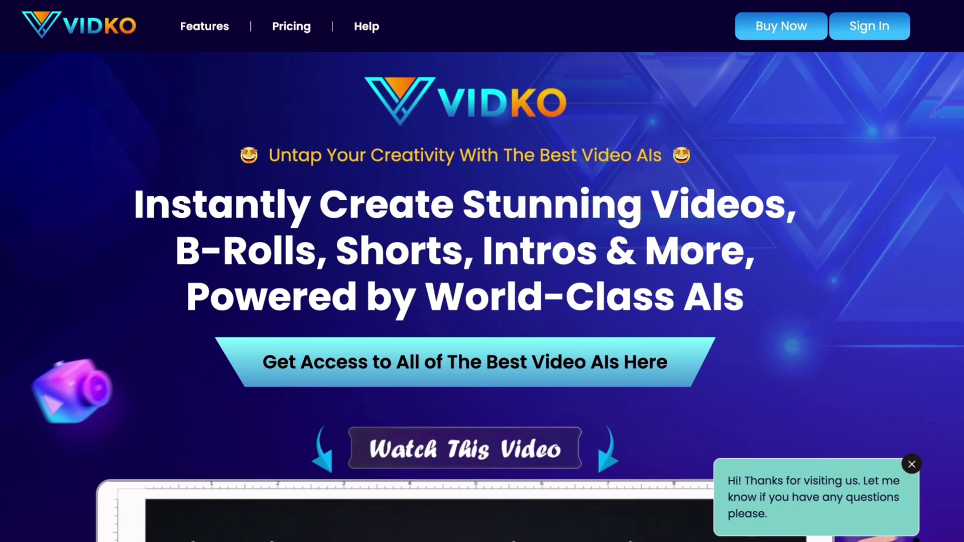
# - Scroll the Vidko page past the Kling, Luma, Haiper, Wan, Gen-3 and Veo 2 cards to Image To Video
pyautogui.scroll(-5, 482, 296)
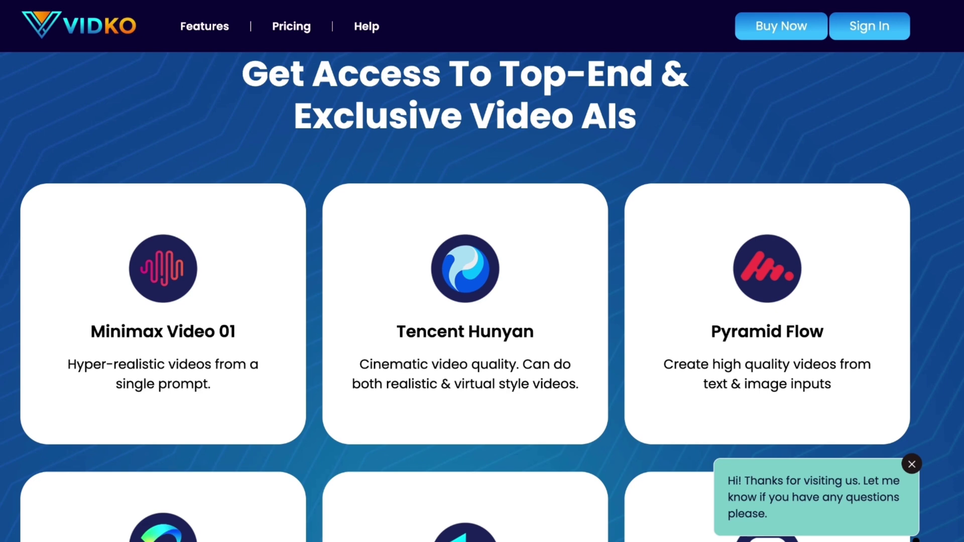
pyautogui.scroll(-3, 482, 296)
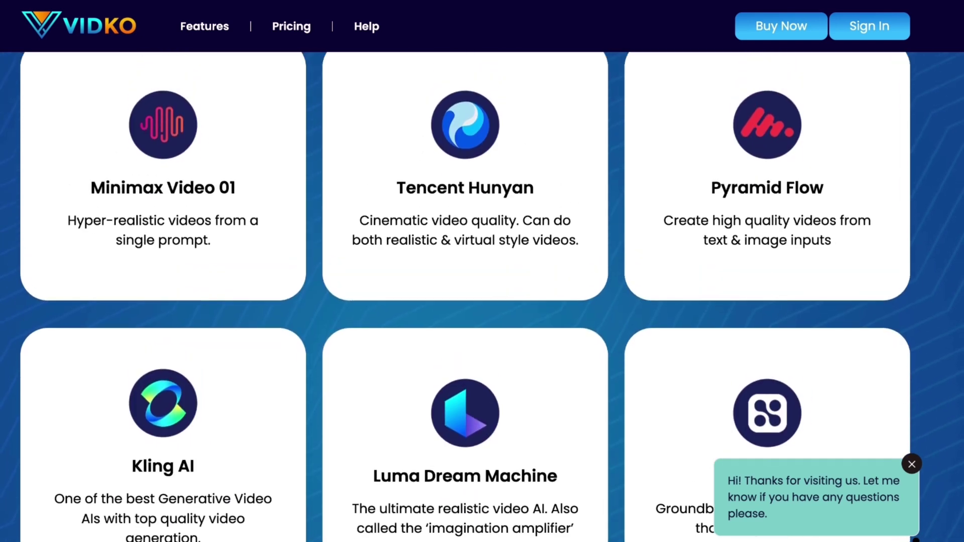
pyautogui.scroll(-6, 481, 296)
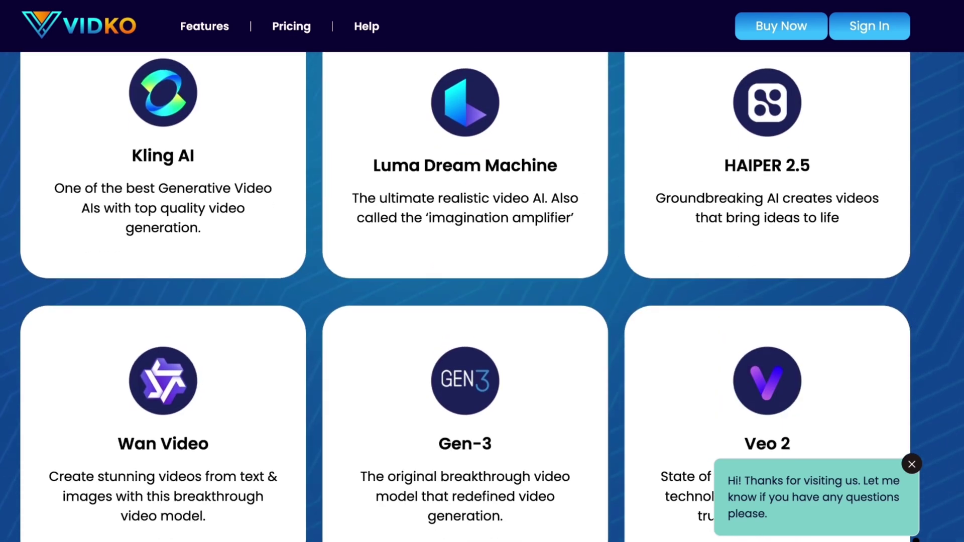
pyautogui.scroll(-2, 482, 296)
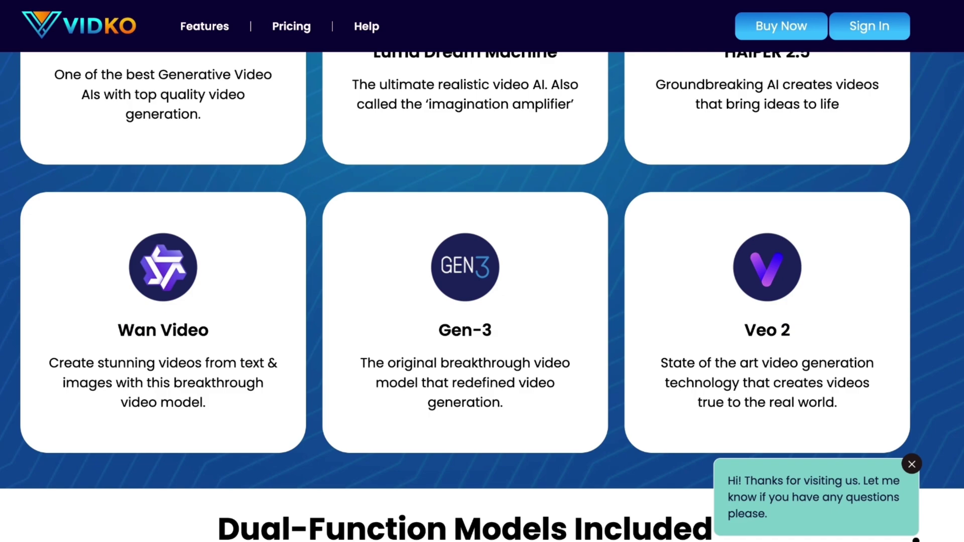
pyautogui.scroll(-9, 482, 297)
pyautogui.scroll(-9, 482, 296)
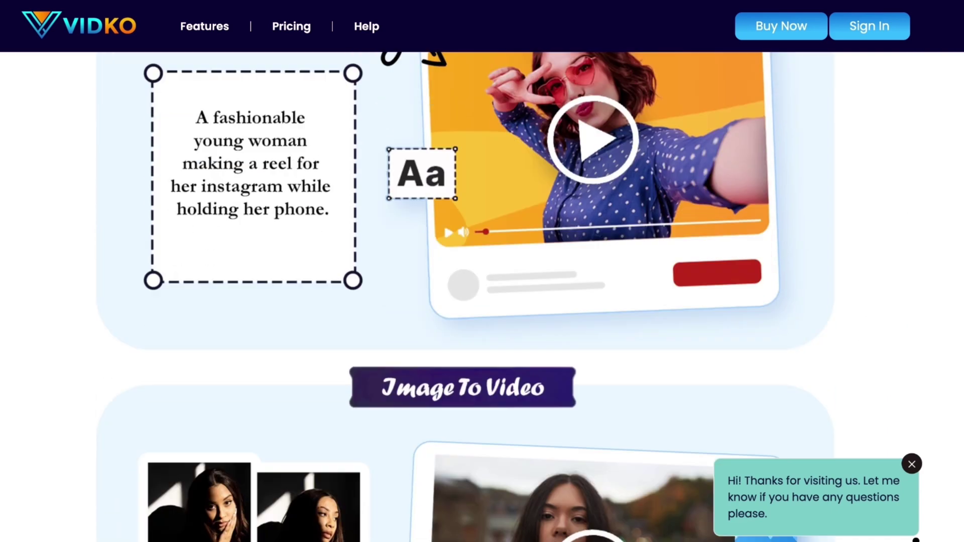
pyautogui.scroll(-12, 482, 296)
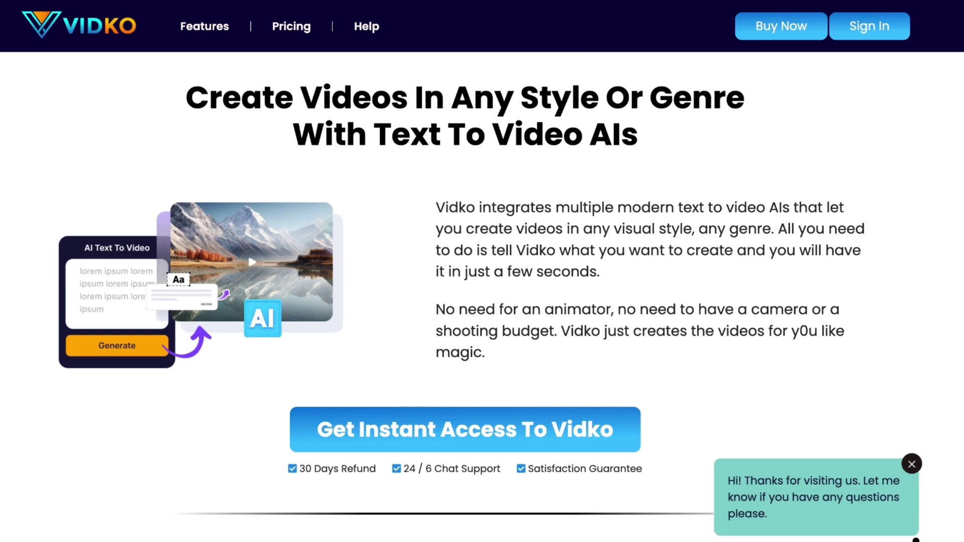
pyautogui.scroll(-10, 482, 296)
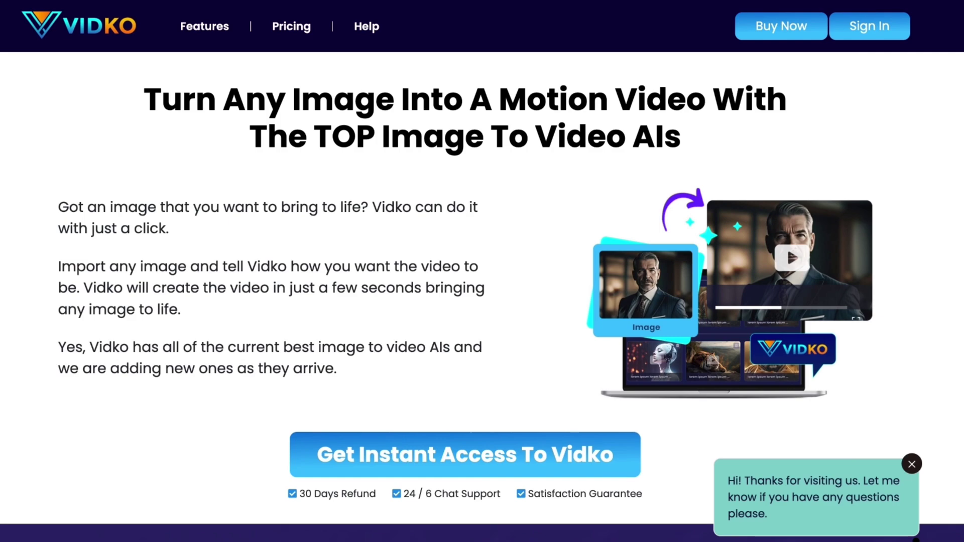
# - Scroll through Vidko's 'Any Genre, Any Visual Style' gallery and 'Powerful & Easy To Use' dashboard preview
pyautogui.scroll(-10, 482, 296)
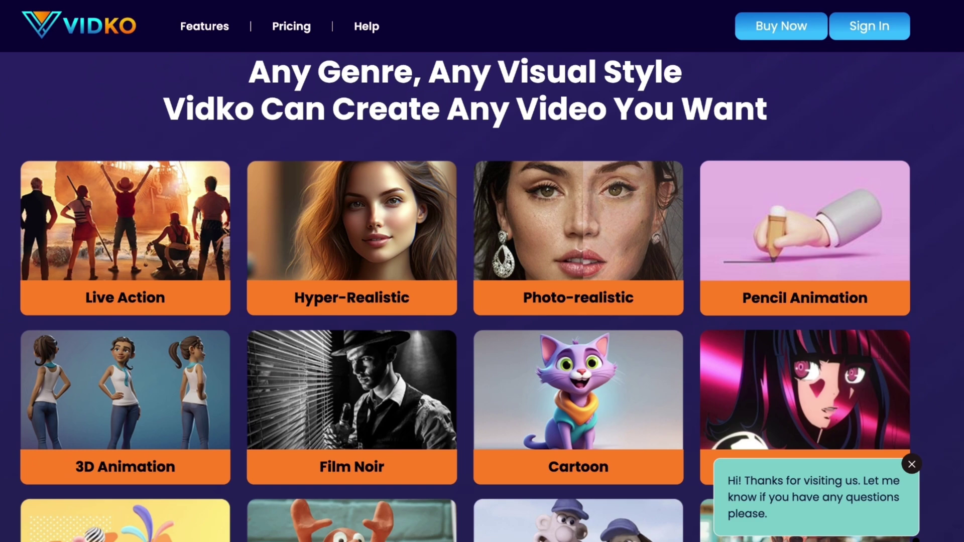
pyautogui.scroll(-3, 465, 296)
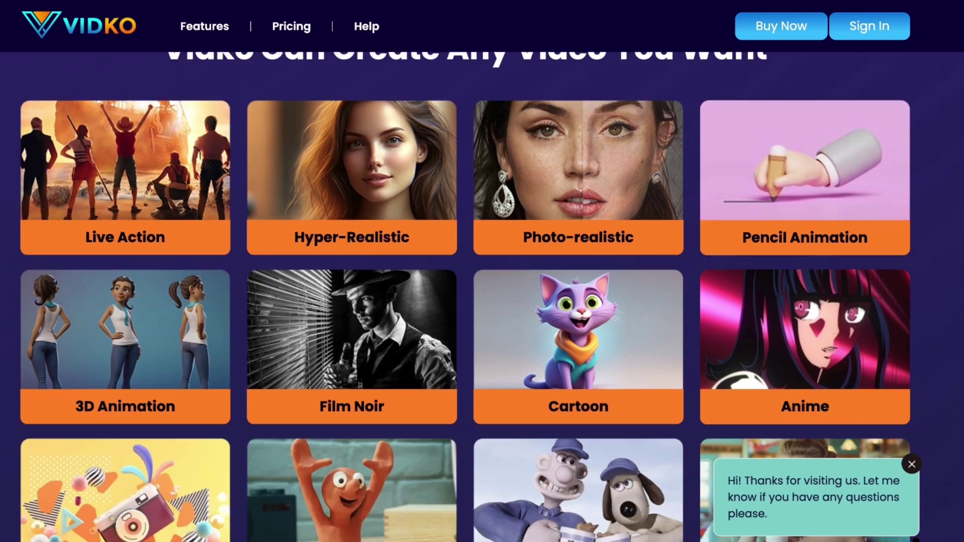
pyautogui.scroll(-1, 466, 296)
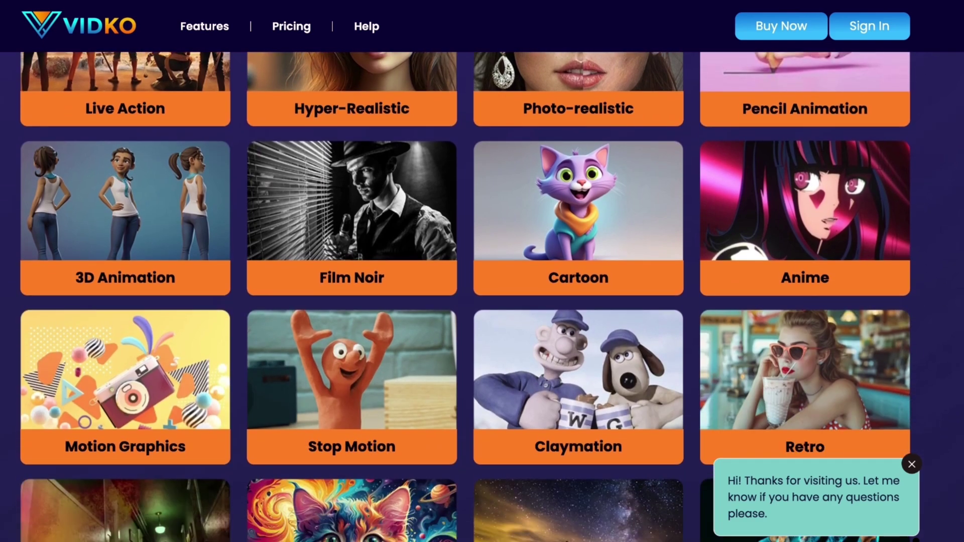
pyautogui.scroll(-2, 465, 296)
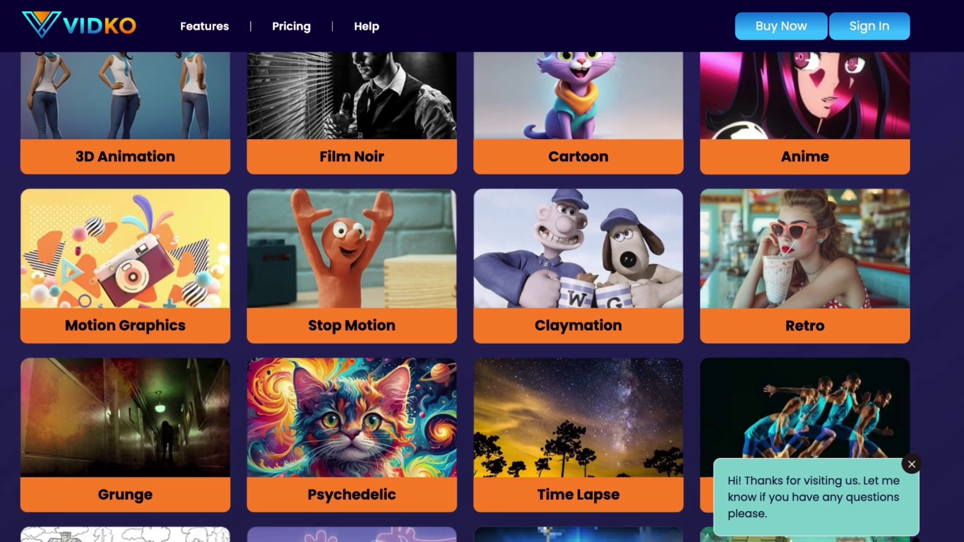
pyautogui.scroll(-3, 466, 297)
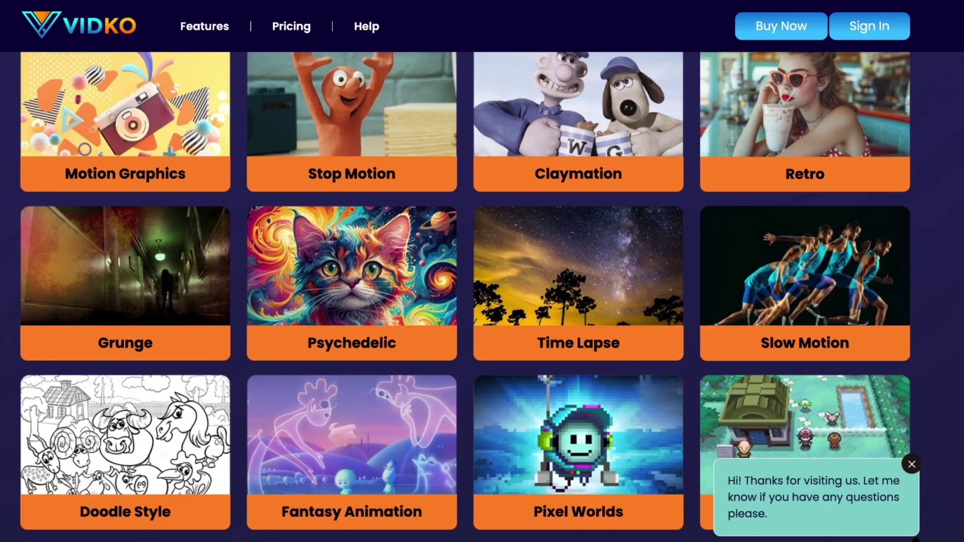
pyautogui.scroll(-2, 466, 296)
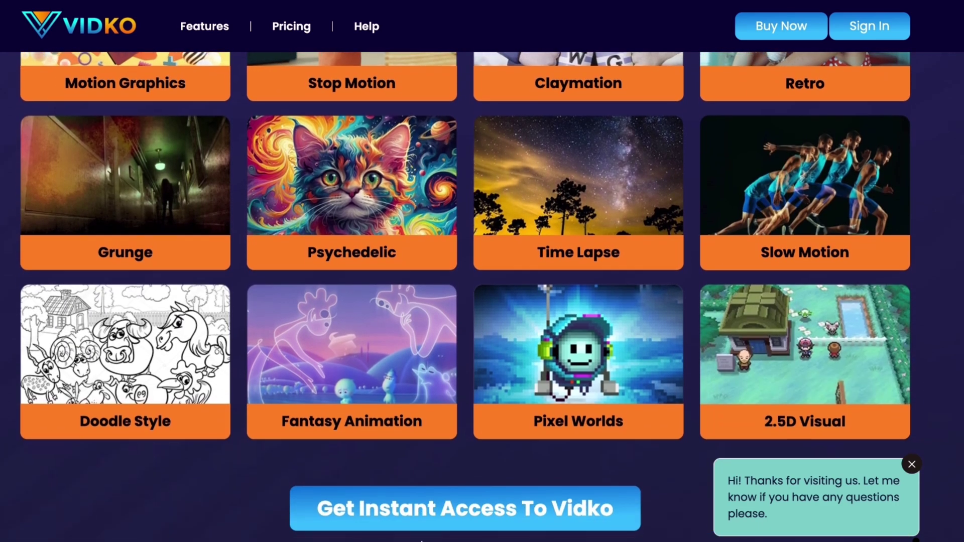
pyautogui.scroll(-10, 465, 296)
pyautogui.scroll(1, 466, 296)
pyautogui.scroll(-2, 465, 296)
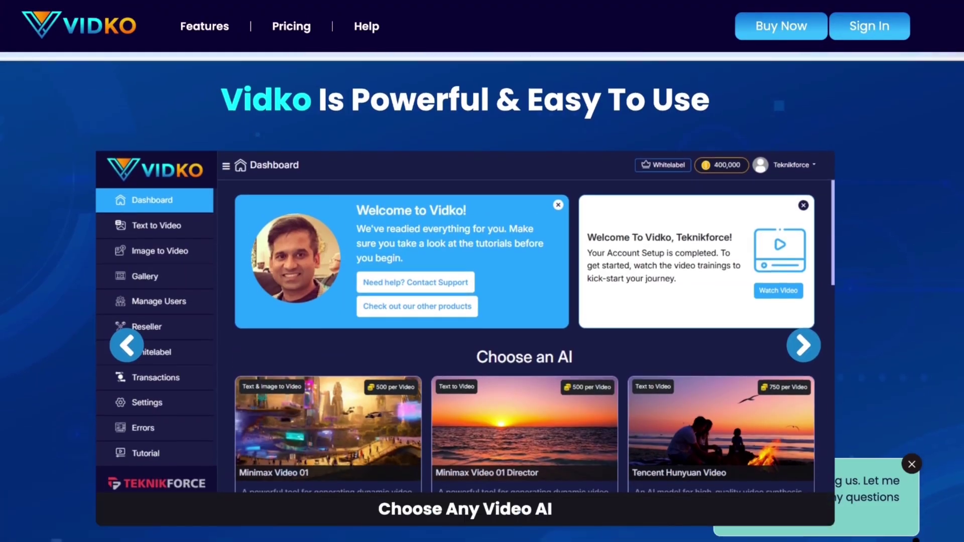